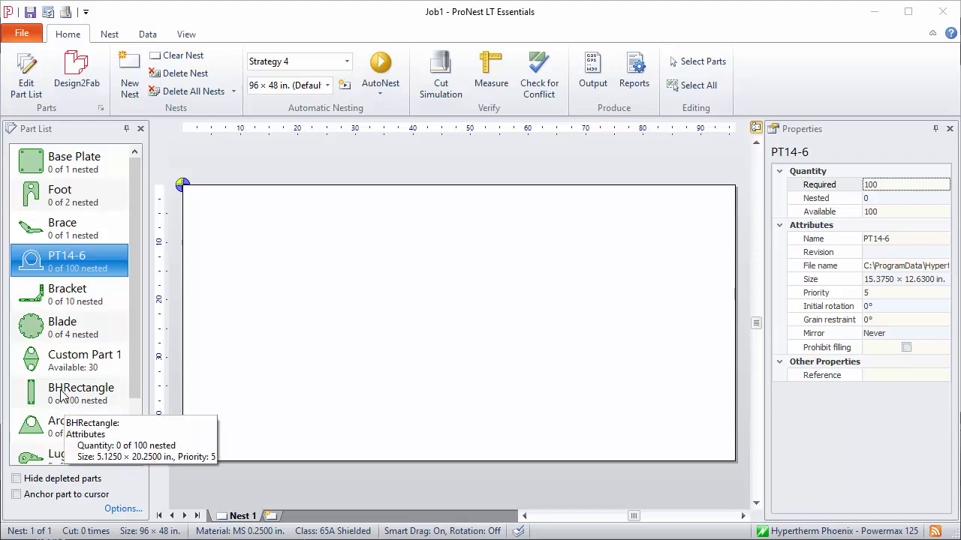
# Array BHRectangle parts from the plate's home corner, and array a copy turned 90° along the empty strip below them
pyautogui.moveTo(62, 395); pyautogui.dragTo(264, 284)
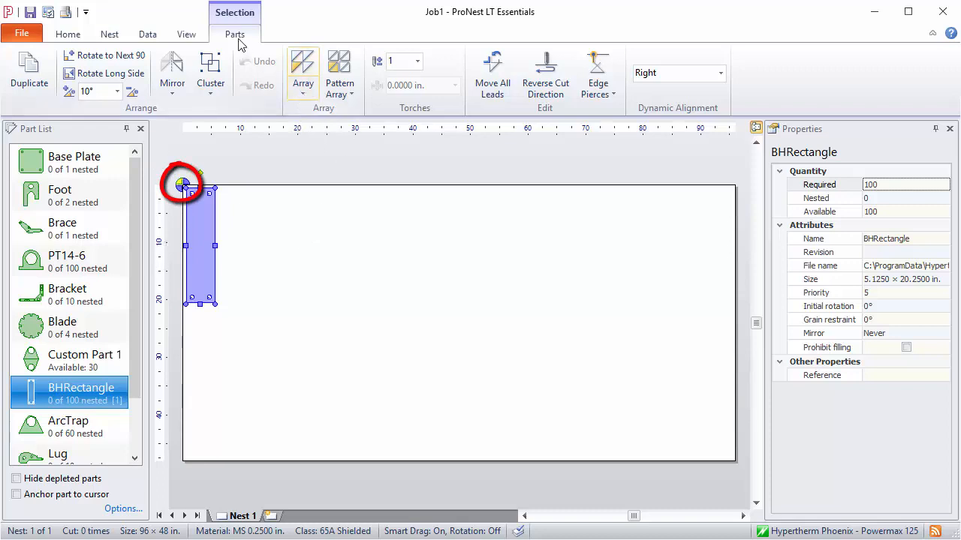
pyautogui.click(305, 75)
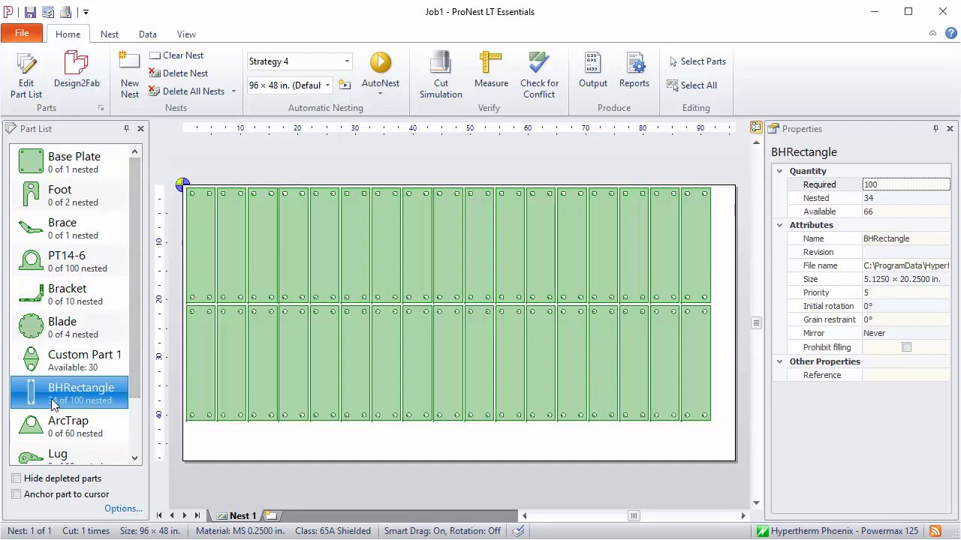
pyautogui.moveTo(35, 396); pyautogui.dragTo(264, 447)
pyautogui.doubleClick(243, 459)
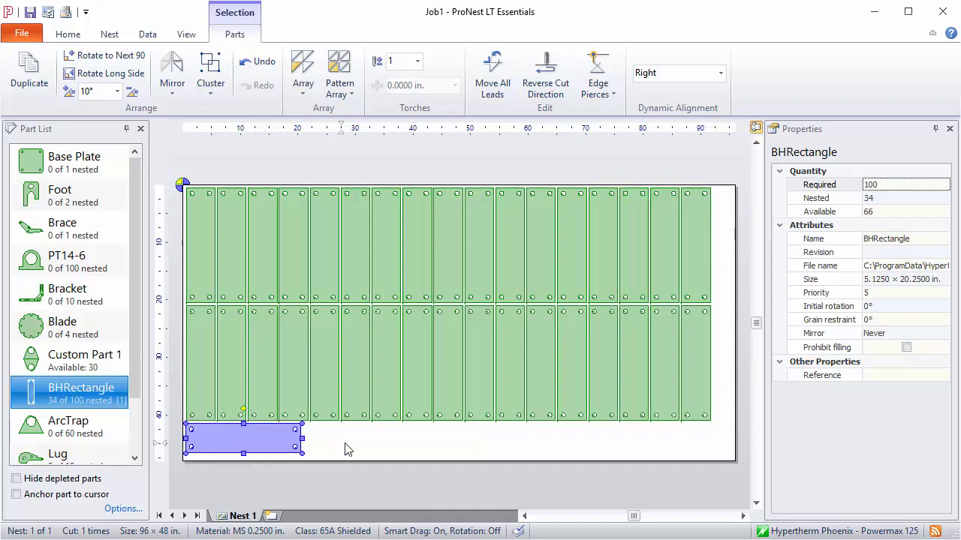
pyautogui.click(302, 69)
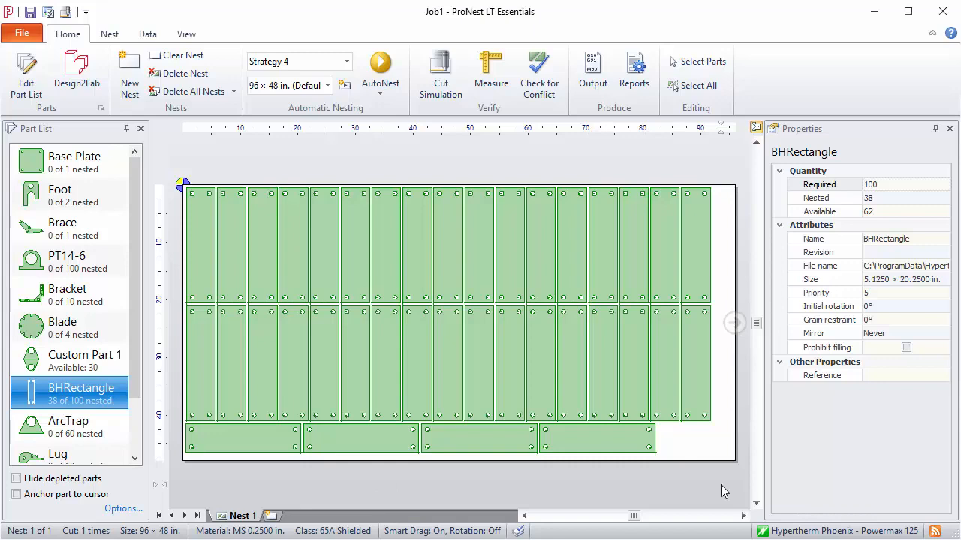
# Delete all nested BHRectangle parts and array the PT14-6 part from the plate's home corner
pyautogui.moveTo(720, 485); pyautogui.dragTo(230, 182)
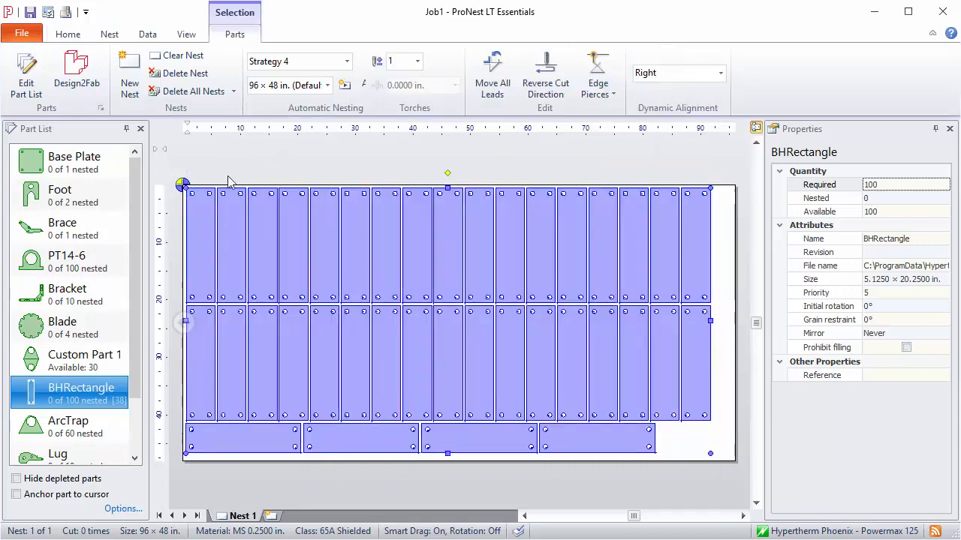
pyautogui.press('Delete')
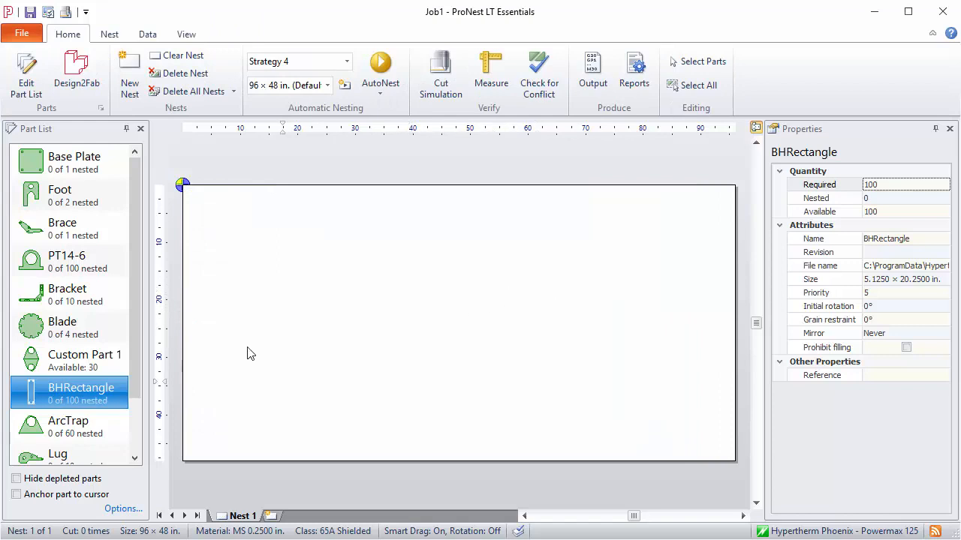
pyautogui.click(63, 262)
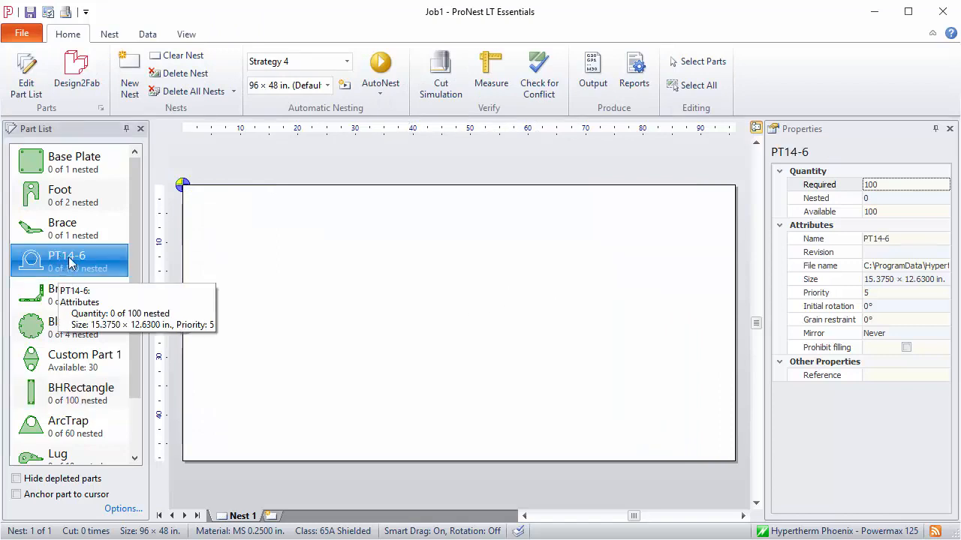
pyautogui.moveTo(68, 263); pyautogui.dragTo(307, 262)
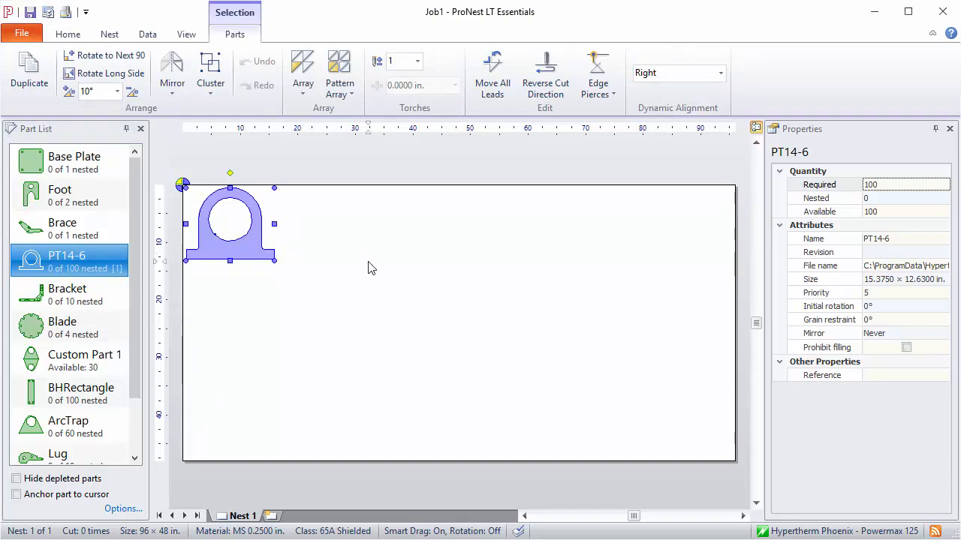
pyautogui.click(303, 66)
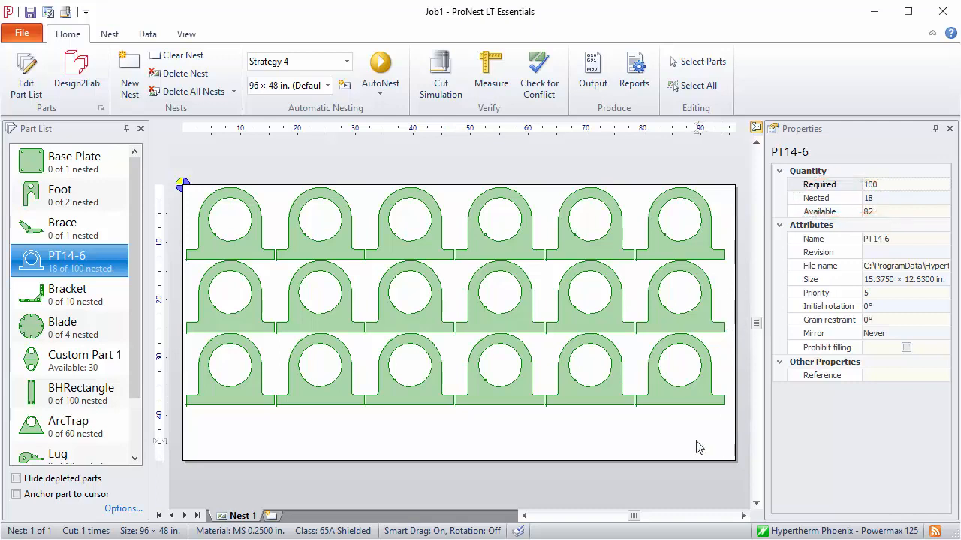
# Delete the PT14-6 array, place one PT14-6 at the home corner and fill the plate using an Advanced pattern array
pyautogui.moveTo(706, 428); pyautogui.dragTo(227, 180)
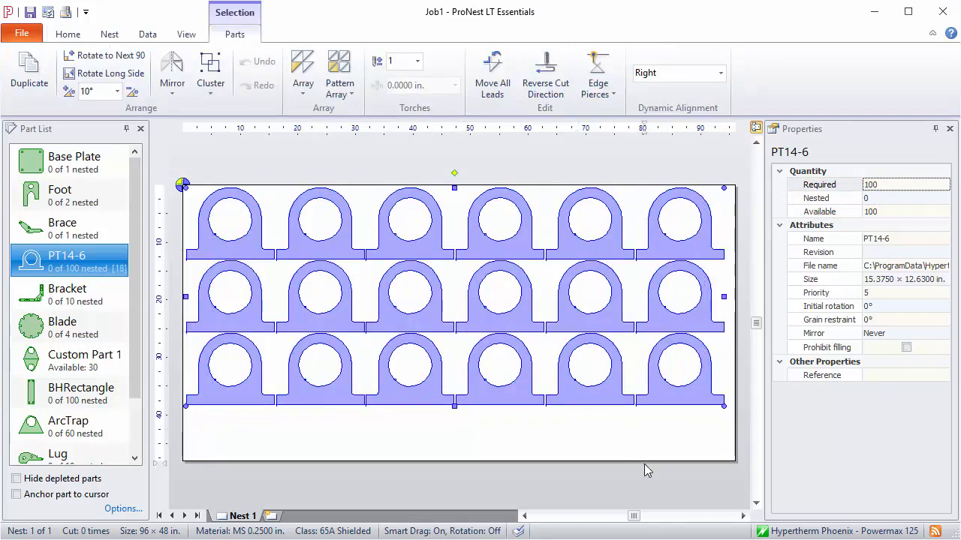
pyautogui.press('Delete')
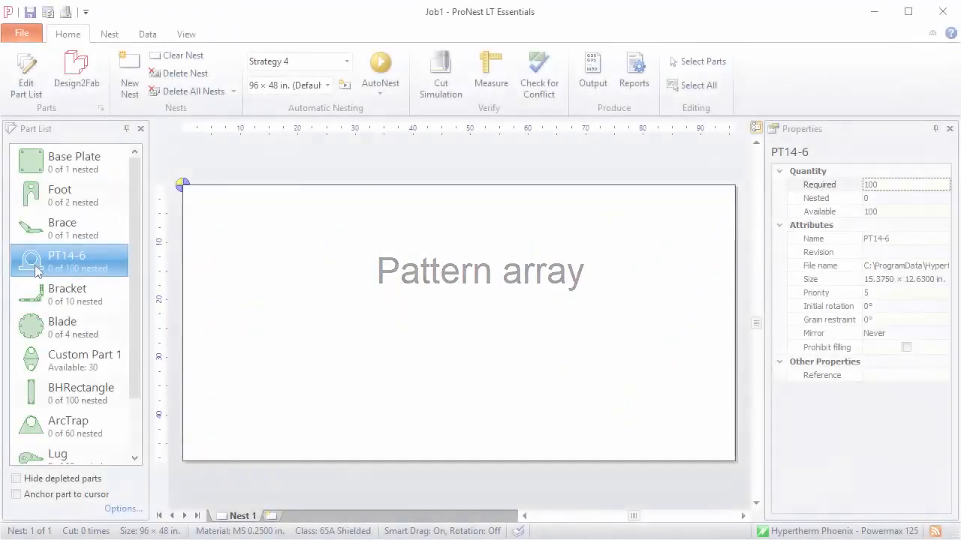
pyautogui.moveTo(67, 259); pyautogui.dragTo(277, 276)
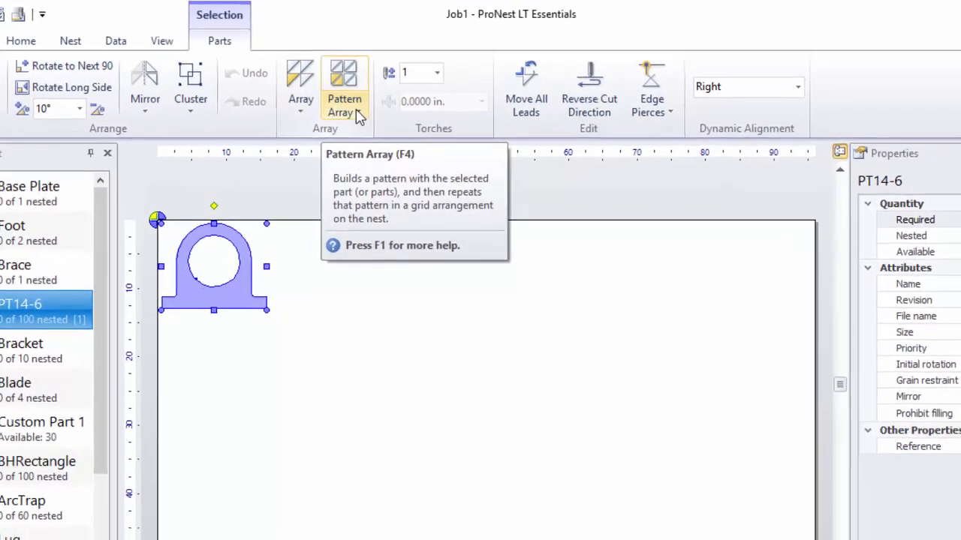
pyautogui.click(360, 122)
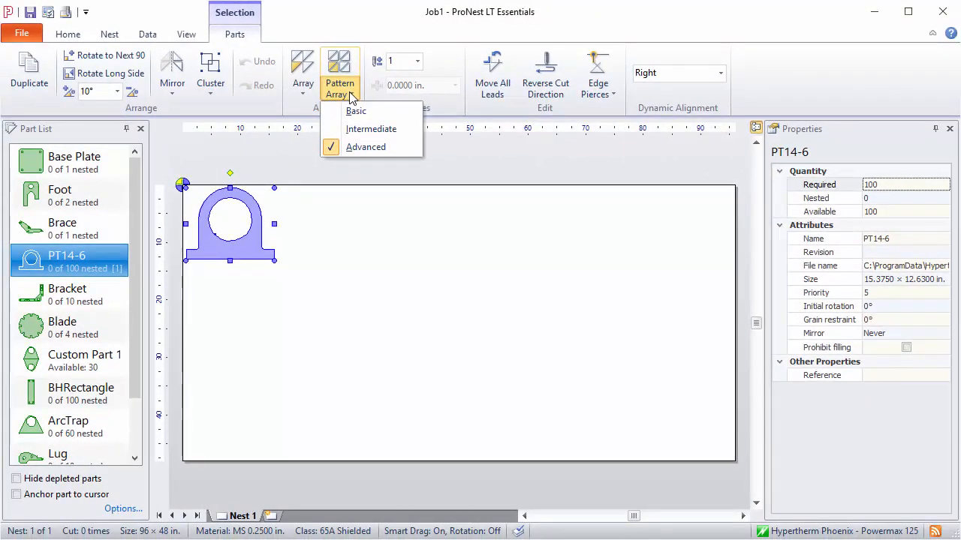
pyautogui.click(366, 148)
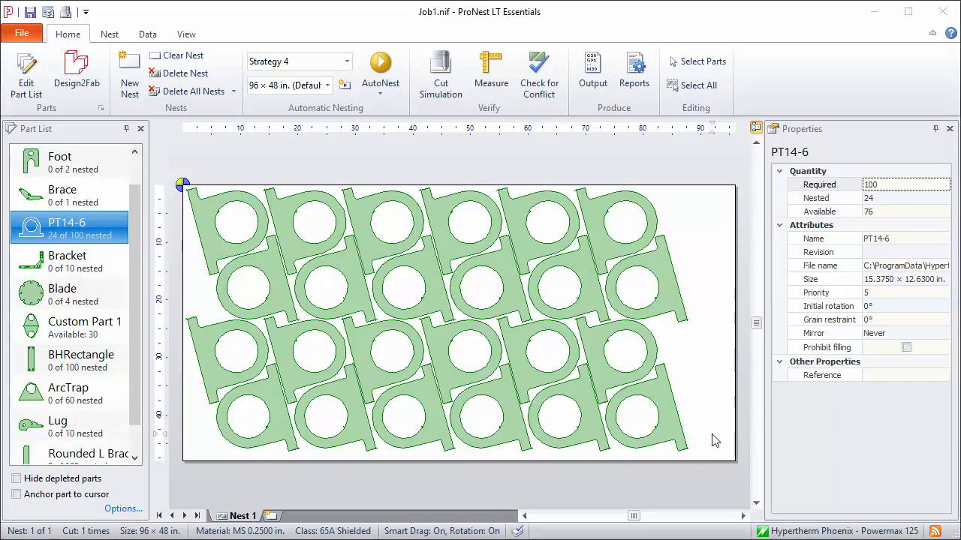
# Delete the nested PT14-6 parts and fill the plate with Custom Part 1 using an Intermediate pattern array
pyautogui.moveTo(713, 441); pyautogui.dragTo(180, 182)
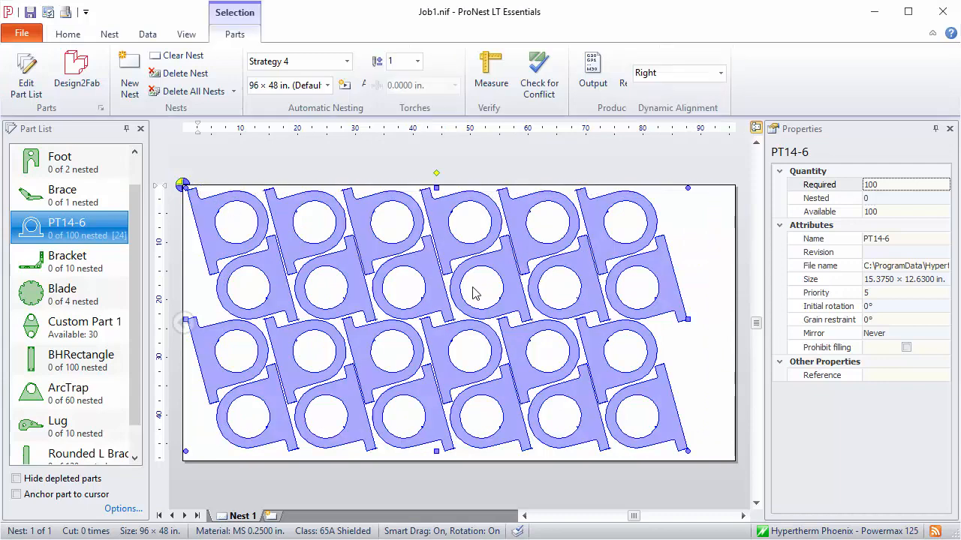
pyautogui.press('Delete')
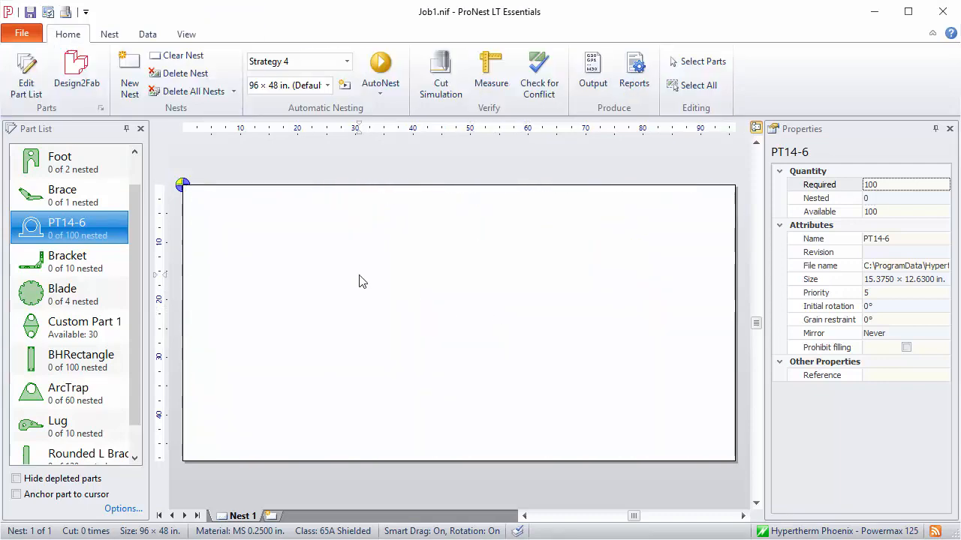
pyautogui.click(63, 326)
pyautogui.moveTo(63, 328); pyautogui.dragTo(236, 250)
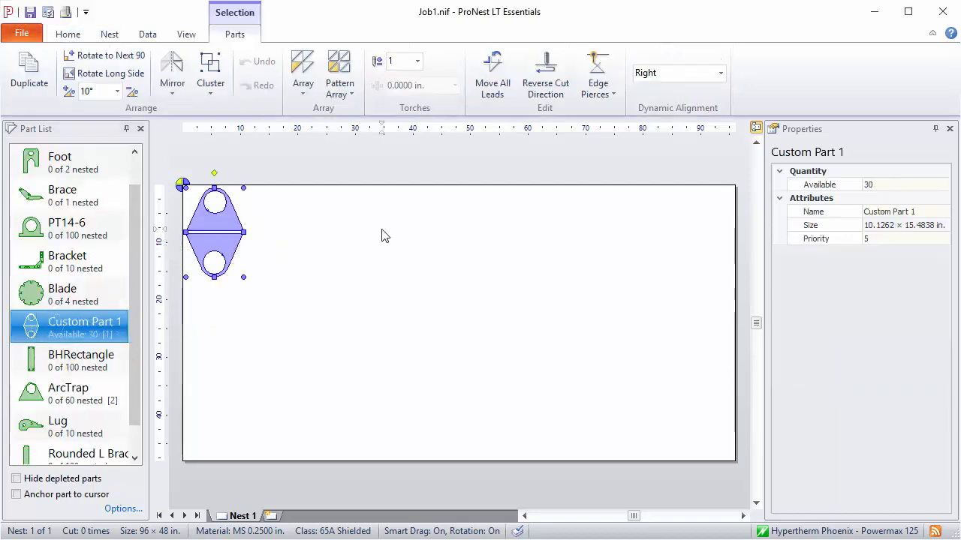
pyautogui.click(336, 93)
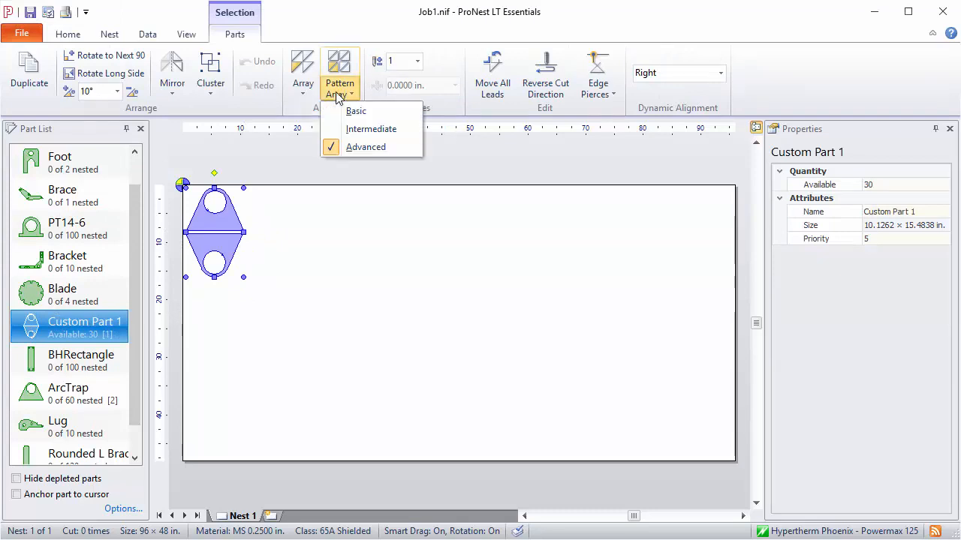
pyautogui.click(366, 129)
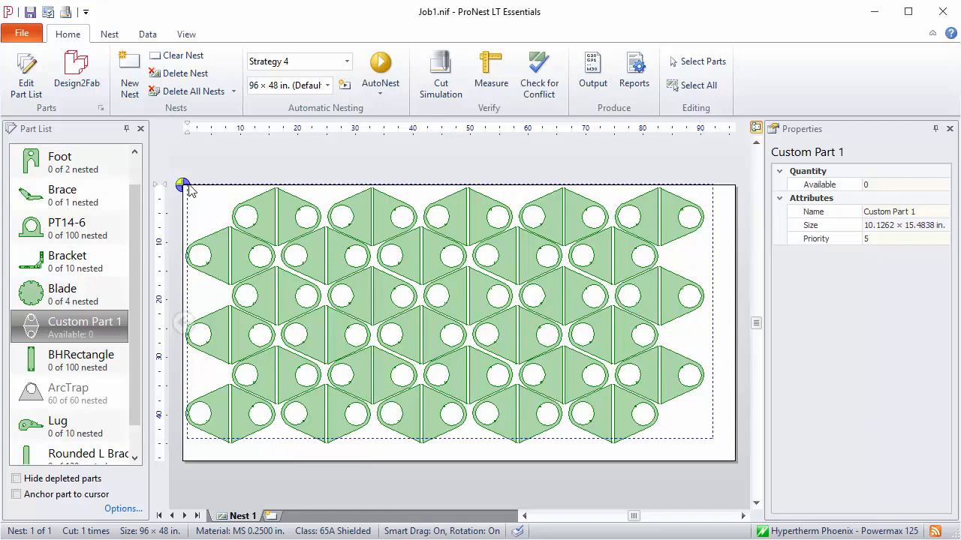
# Clear the Custom Part 1 pattern from the nest and add one Blade and one Bracket at the home corner
pyautogui.hotkey('ctrl', 'a')
pyautogui.press('Delete')
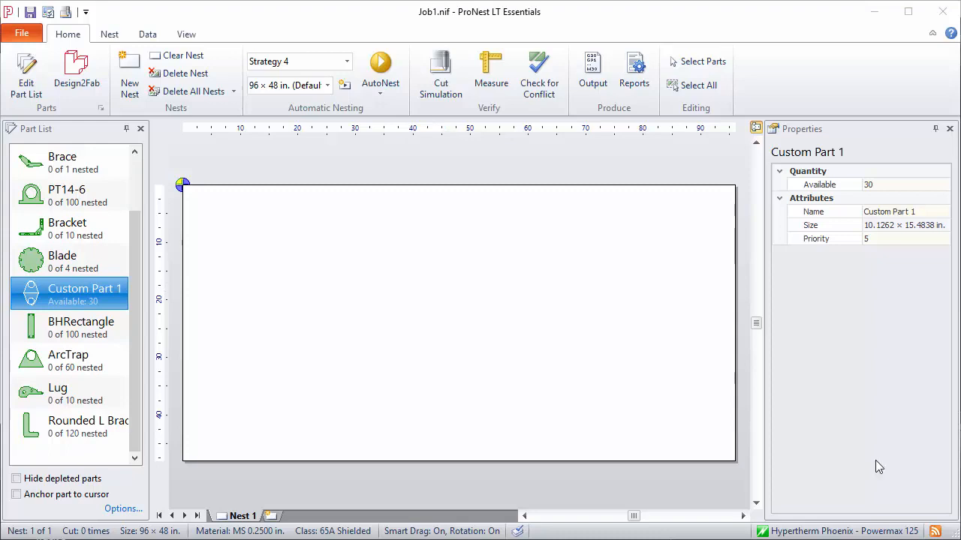
pyautogui.doubleClick(39, 259)
pyautogui.doubleClick(35, 230)
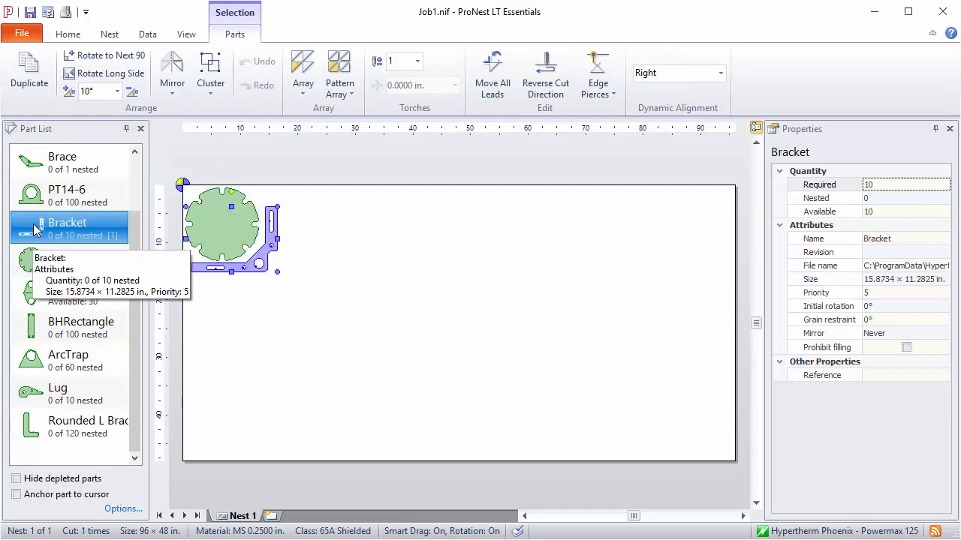
pyautogui.click(375, 252)
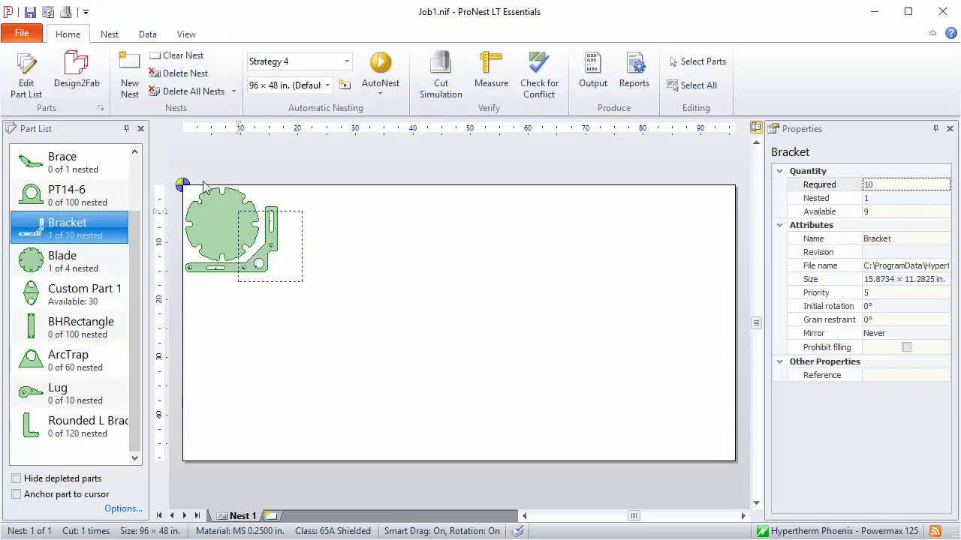
# Select the nested Blade and Bracket together and array the pair across the plate
pyautogui.moveTo(202, 182); pyautogui.dragTo(180, 160)
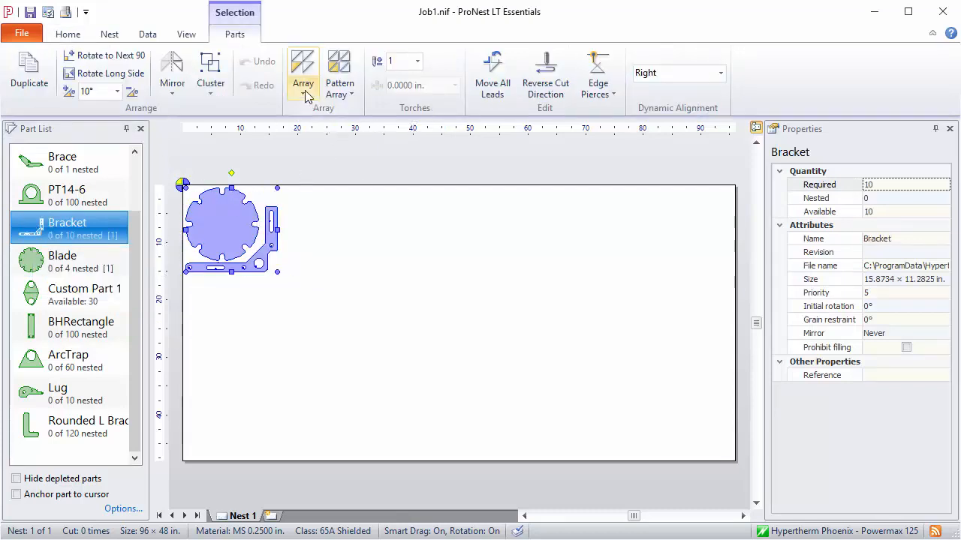
pyautogui.click(304, 93)
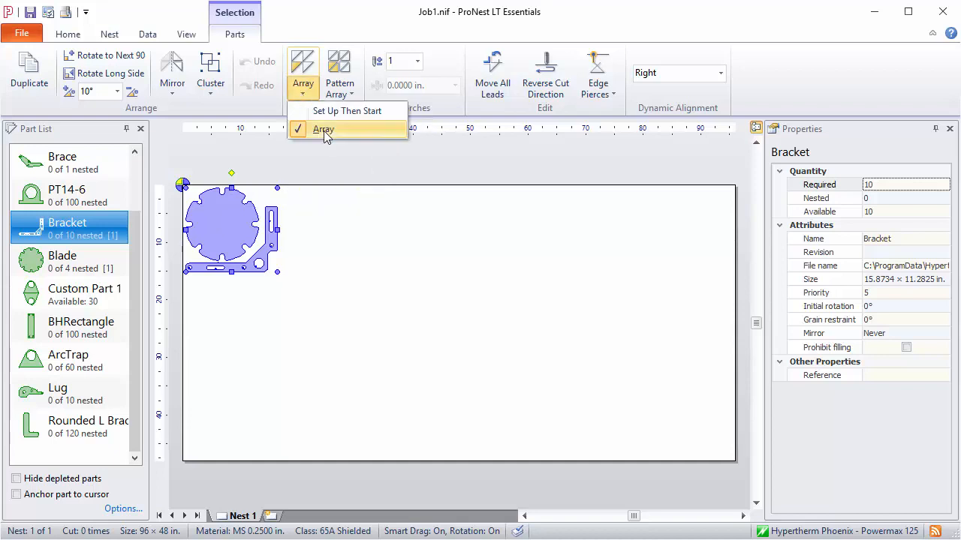
pyautogui.click(324, 131)
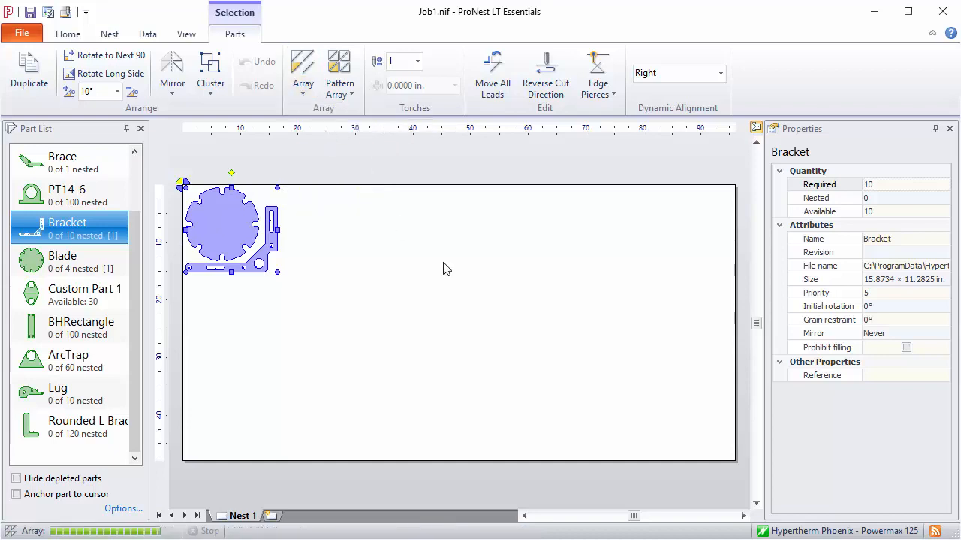
pyautogui.click(521, 325)
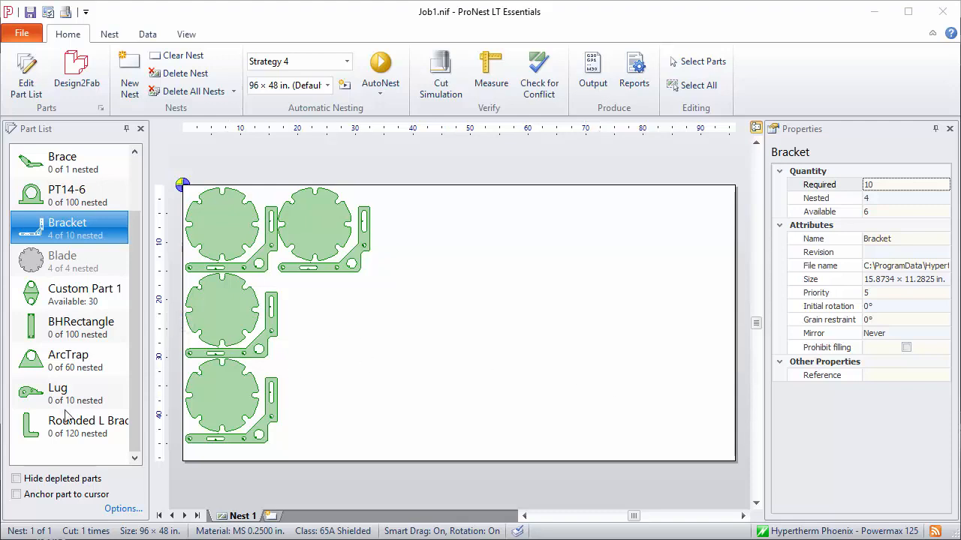
# Add a Lug to the nest and pattern-array 10 of them beside the upper Blade and Bracket pairs
pyautogui.click(45, 394)
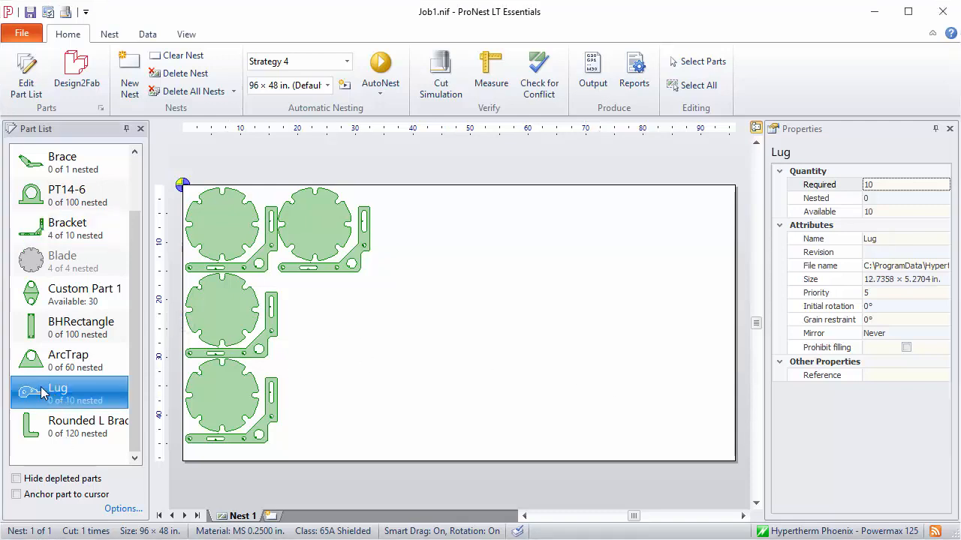
pyautogui.doubleClick(43, 393)
pyautogui.moveTo(306, 305); pyautogui.dragTo(443, 293)
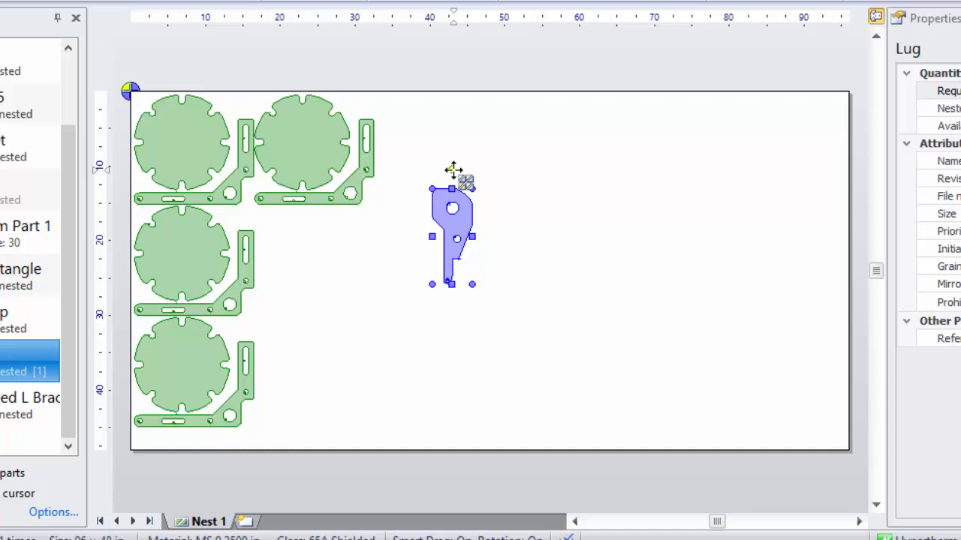
pyautogui.moveTo(453, 169); pyautogui.dragTo(609, 402)
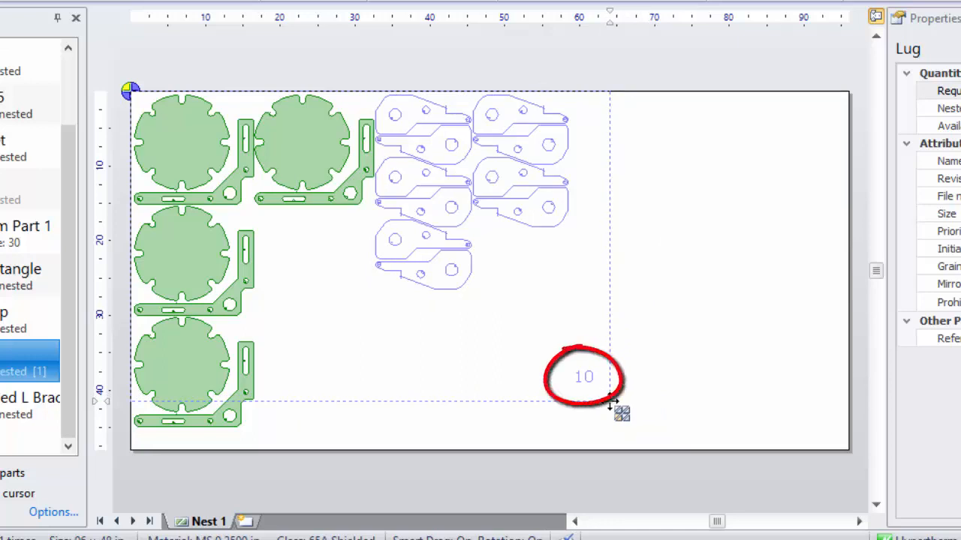
pyautogui.moveTo(611, 403); pyautogui.dragTo(620, 313)
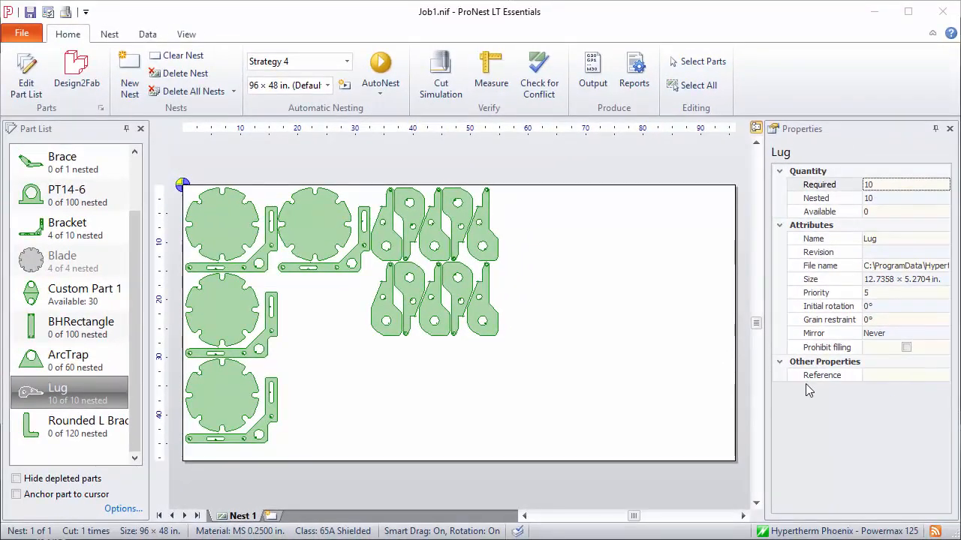
# Turn on Anchor part to cursor and pattern-array 30 Rounded L Brackets in the plate's upper-right corner
pyautogui.click(16, 494)
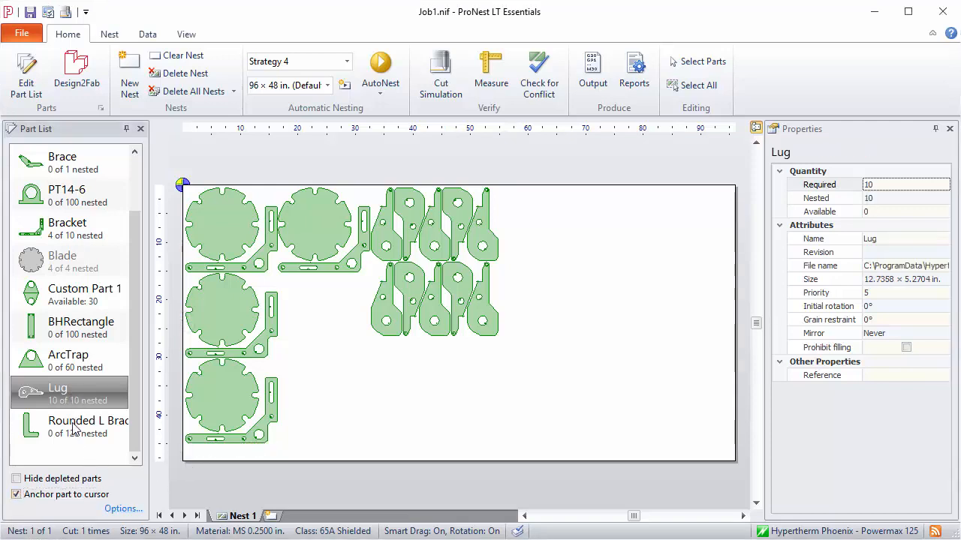
pyautogui.moveTo(72, 422); pyautogui.dragTo(664, 271)
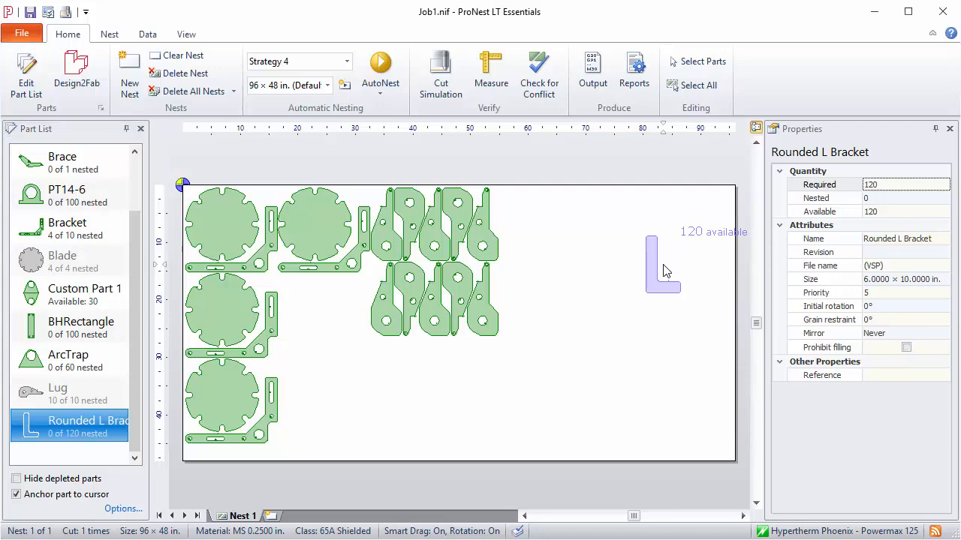
pyautogui.moveTo(666, 270); pyautogui.dragTo(510, 396)
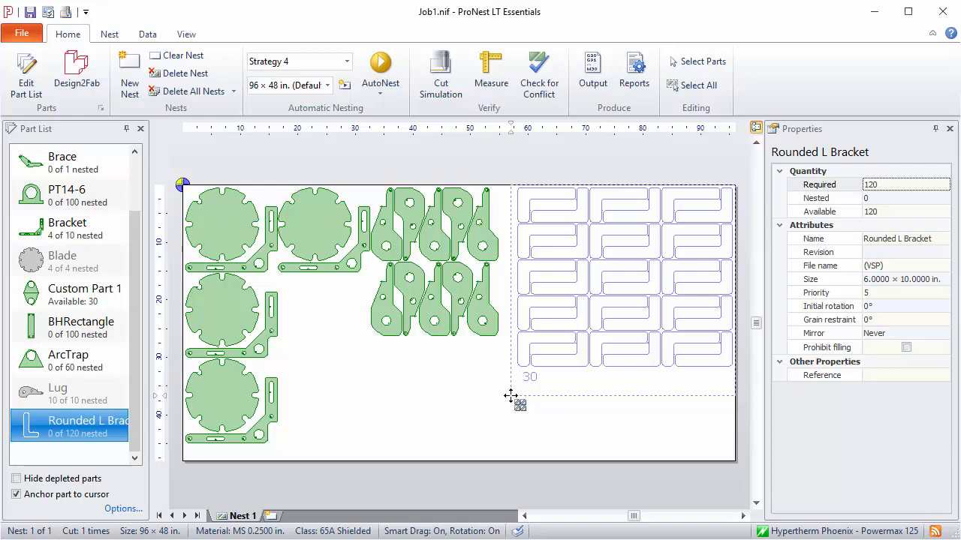
pyautogui.moveTo(510, 395); pyautogui.dragTo(510, 395)
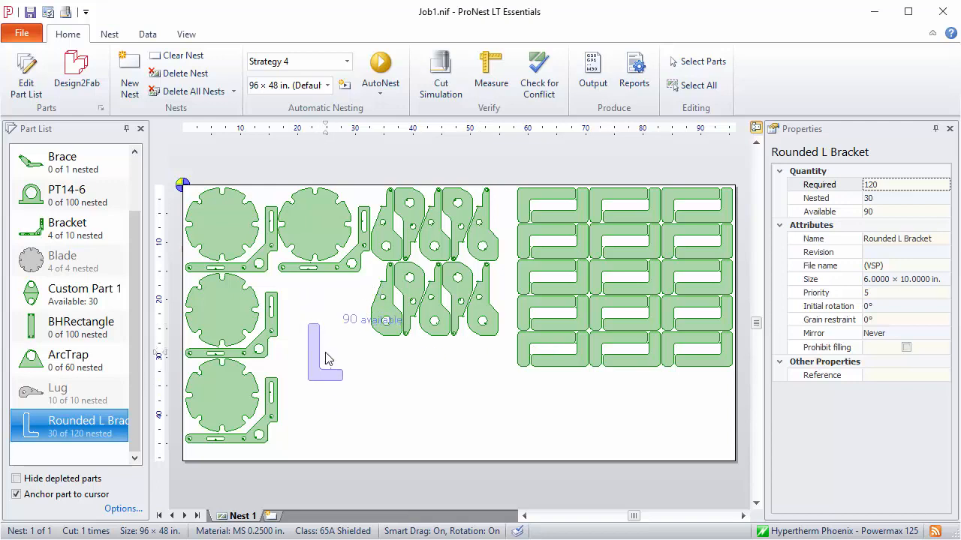
# Pattern-array 6 Rounded L Brackets in the gap below the second Blade and 16 more in the plate's lower-right area
pyautogui.moveTo(325, 358); pyautogui.dragTo(387, 394)
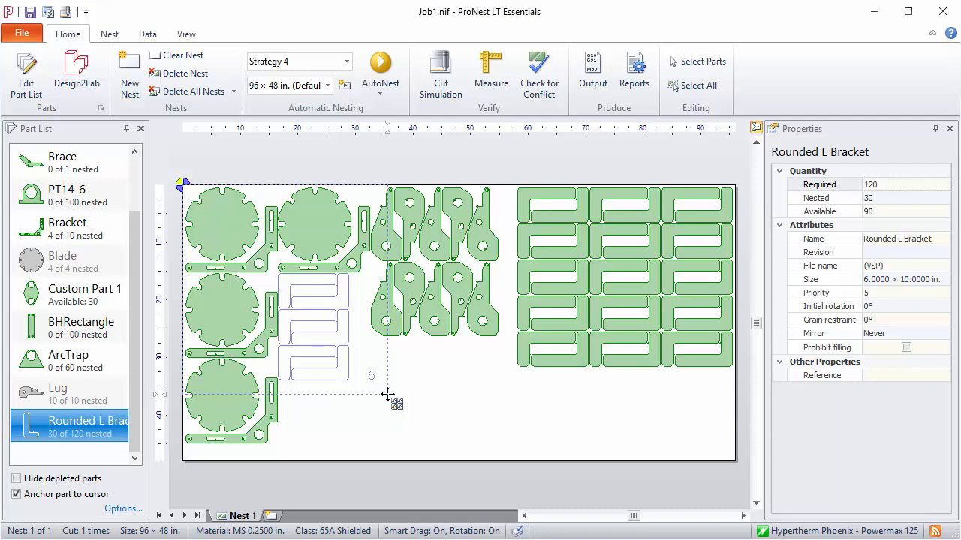
pyautogui.moveTo(387, 393); pyautogui.dragTo(387, 393)
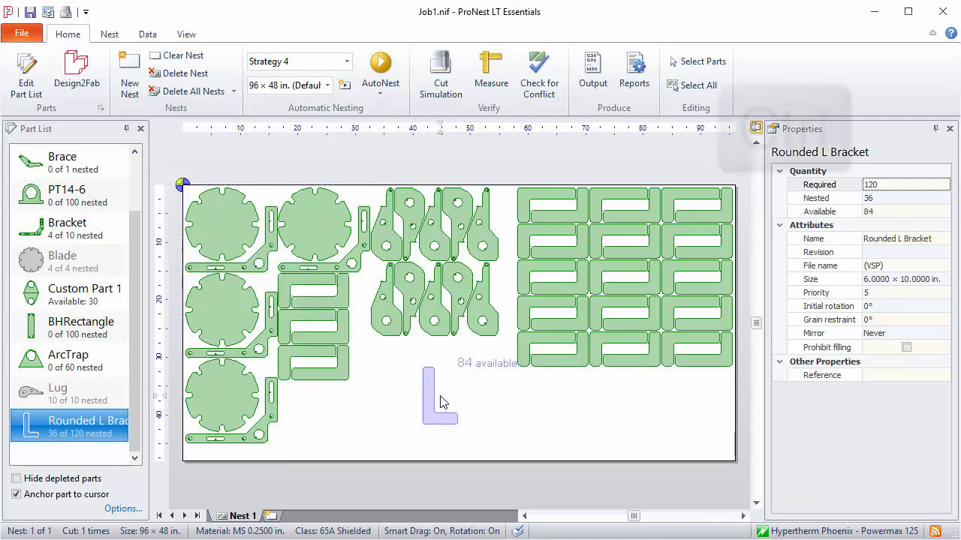
pyautogui.press('ctrl')
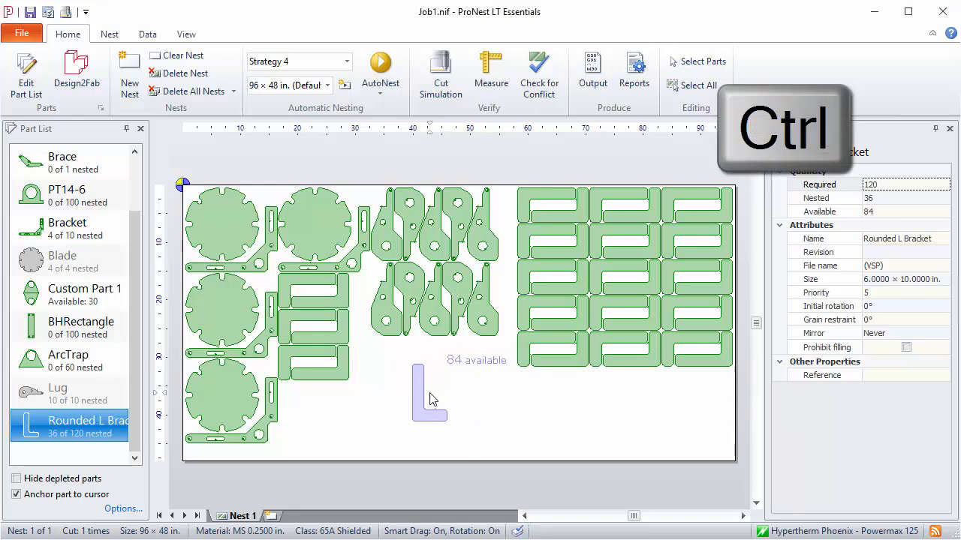
pyautogui.keyDown('ctrl'); pyautogui.moveTo(430, 400); pyautogui.dragTo(736, 454); pyautogui.keyUp('ctrl')
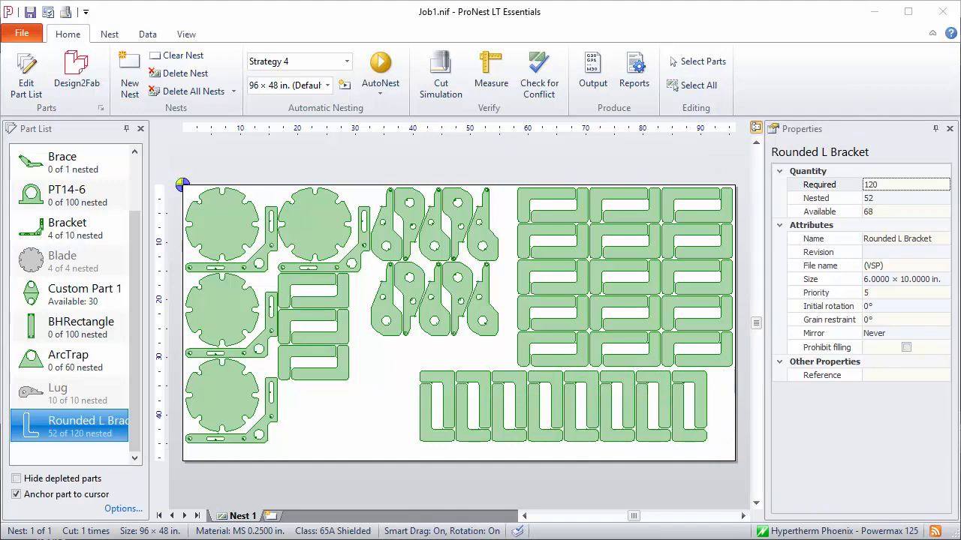